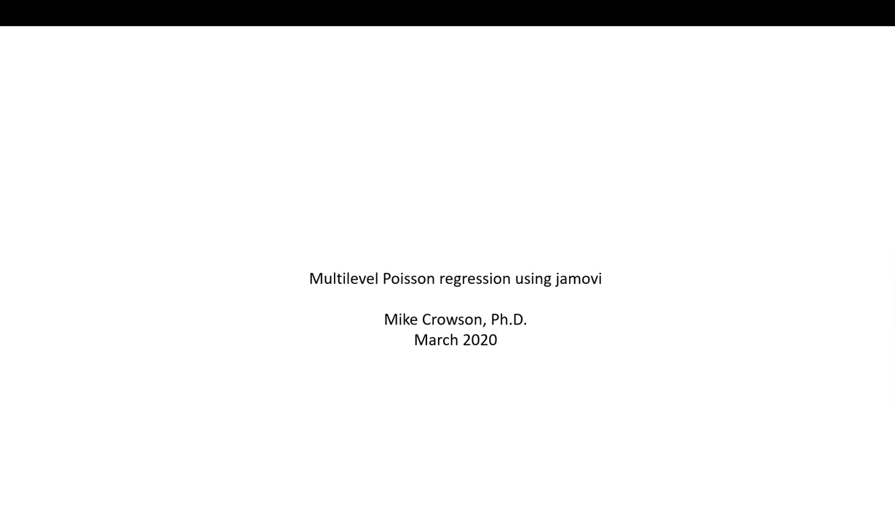
- Advance from the title slide to the Hox (2010) epileptic seizure data description slide
key("Right")
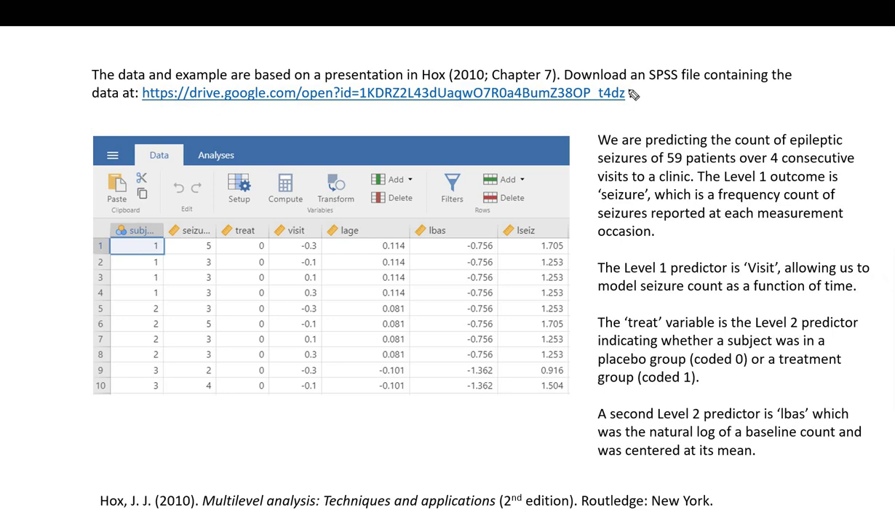
- Tick the download link and underline epileptic, patients and visits, clinic visits and the seizure outcome
left_click_drag(629, 90, 646, 79)
left_click_drag(820, 149, 796, 149)
left_click_drag(619, 166, 825, 166)
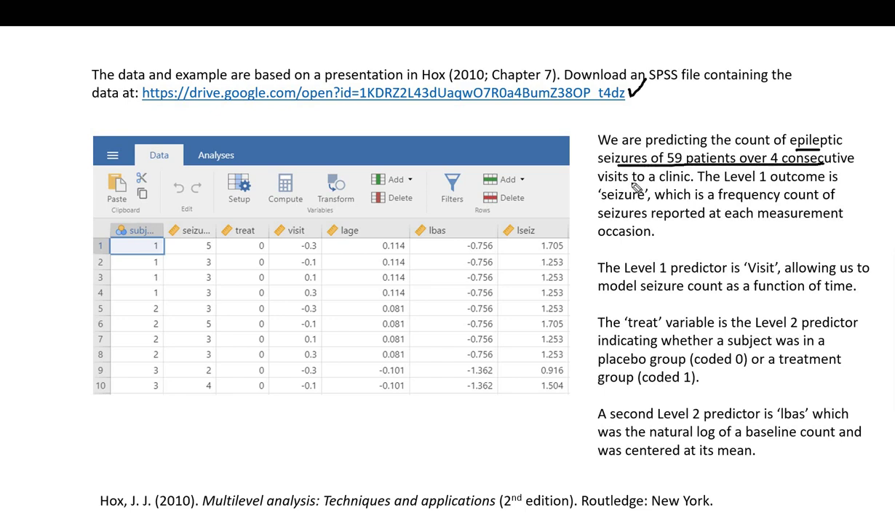
left_click_drag(617, 182, 675, 181)
left_click_drag(616, 202, 644, 203)
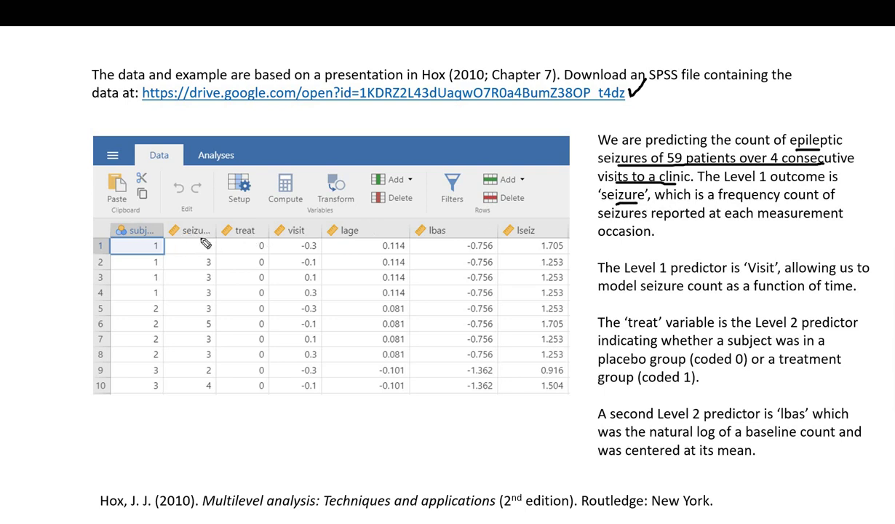
left_click_drag(175, 237, 202, 237)
- Underline the subject and visit headers and mark sample subject, seizure and visit values in the table
left_click_drag(115, 236, 155, 236)
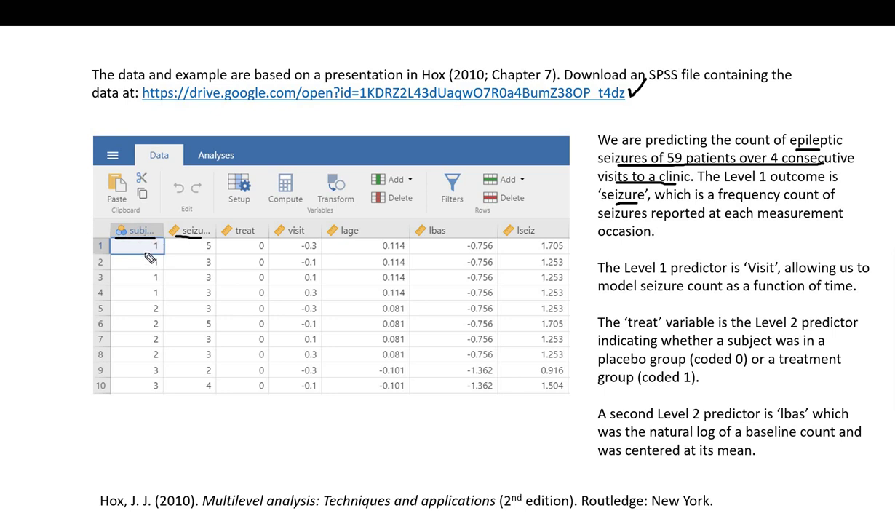
mouse_move(143, 254)
left_mouse_down()
mouse_move(160, 255)
mouse_move(160, 285)
left_mouse_up()
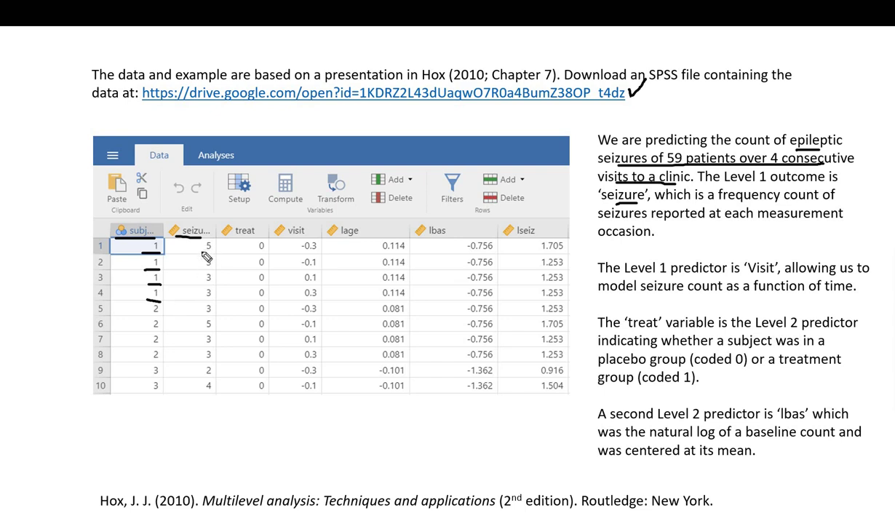
left_click_drag(201, 253, 210, 254)
mouse_move(198, 270)
left_mouse_down()
mouse_move(214, 268)
mouse_move(215, 299)
left_mouse_up()
mouse_move(146, 316)
left_mouse_down()
mouse_move(163, 314)
mouse_move(160, 357)
left_mouse_up()
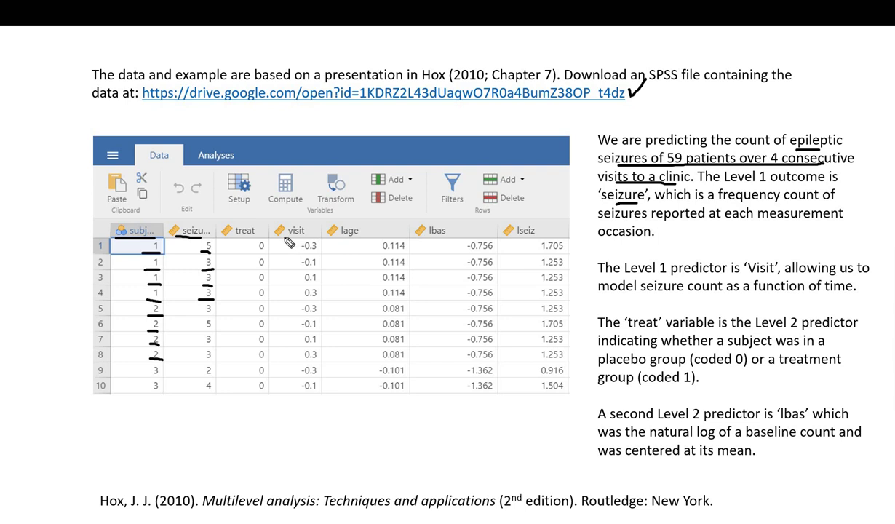
left_click_drag(278, 235, 312, 234)
left_click_drag(317, 253, 301, 252)
mouse_move(315, 269)
left_mouse_down()
mouse_move(300, 270)
mouse_move(299, 299)
left_mouse_up()
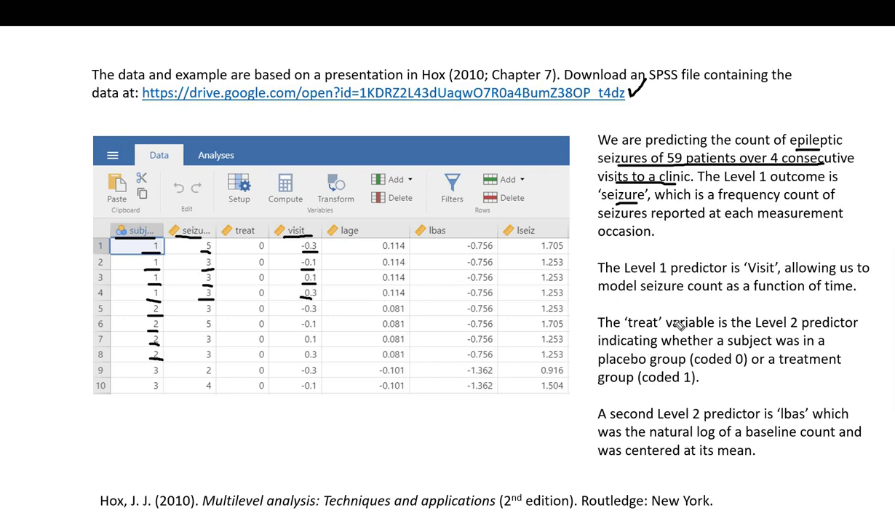
- Underline treat, its 0 placebo / 1 treatment coding, and lbas in the text and table header
left_click_drag(627, 330, 656, 329)
left_click_drag(699, 367, 741, 368)
left_click_drag(651, 386, 686, 386)
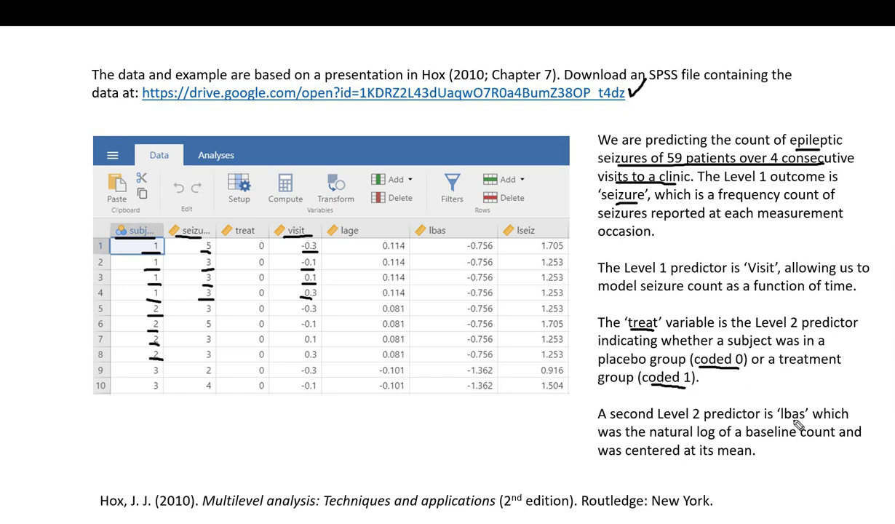
left_click_drag(778, 420, 807, 420)
left_click_drag(429, 236, 452, 239)
- Clear the slide ink, review the Epilepsy v1a columns in jamovi, and circle Linear Models
key("e")
key("alt+Tab")
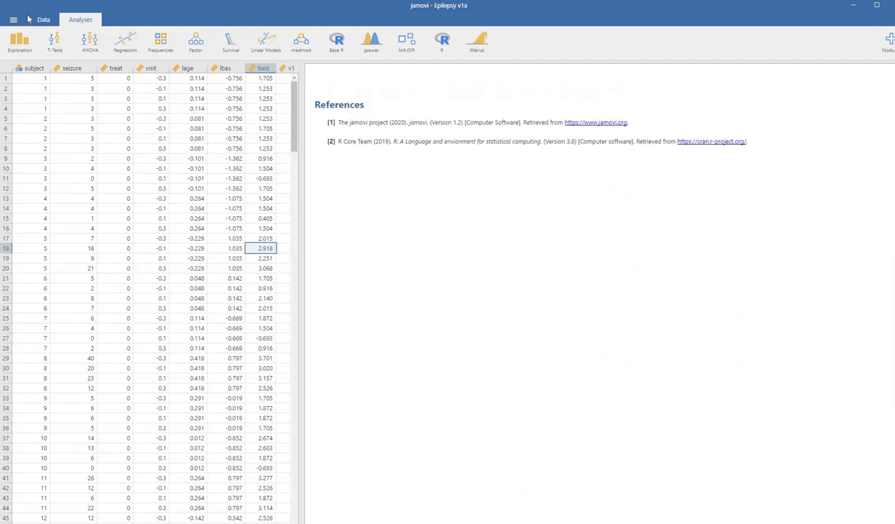
left_click(36, 67)
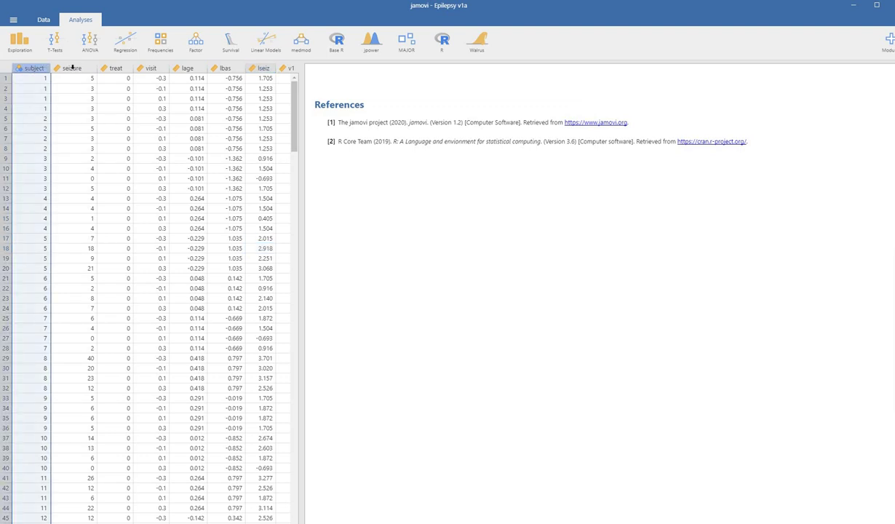
left_click(116, 67)
left_click(151, 68)
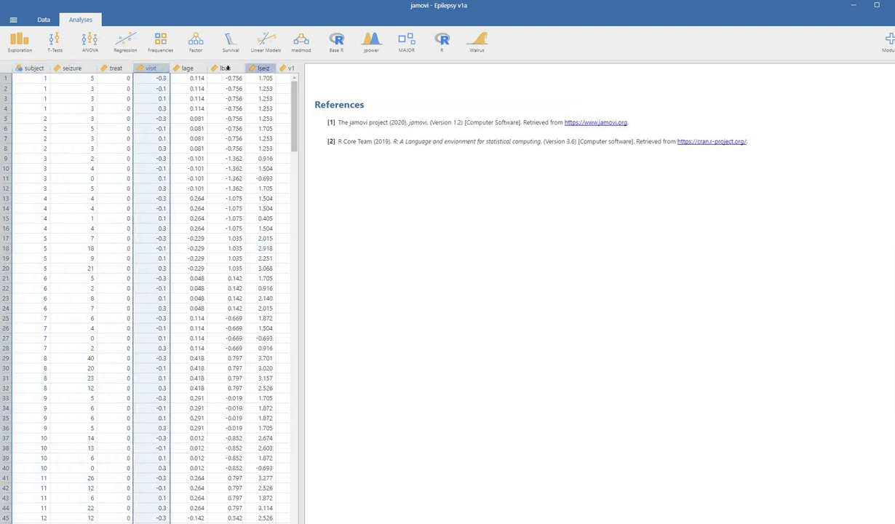
left_click(226, 68)
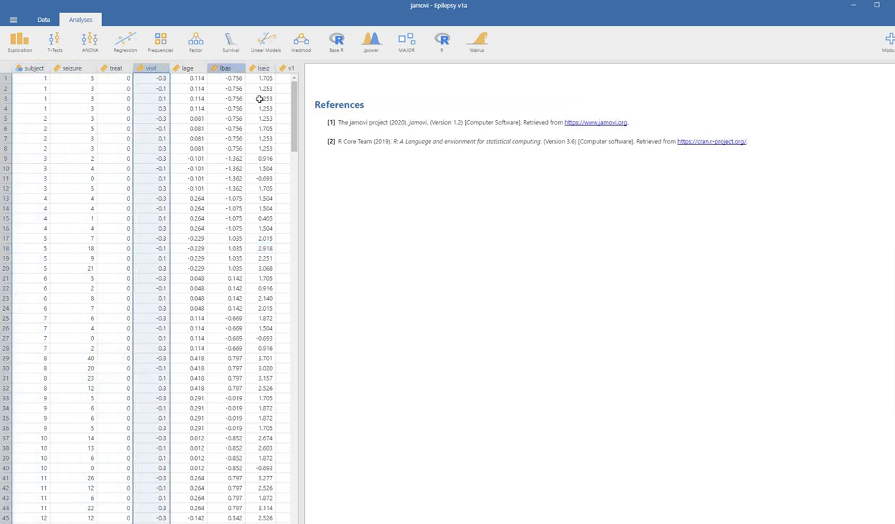
left_click(278, 258)
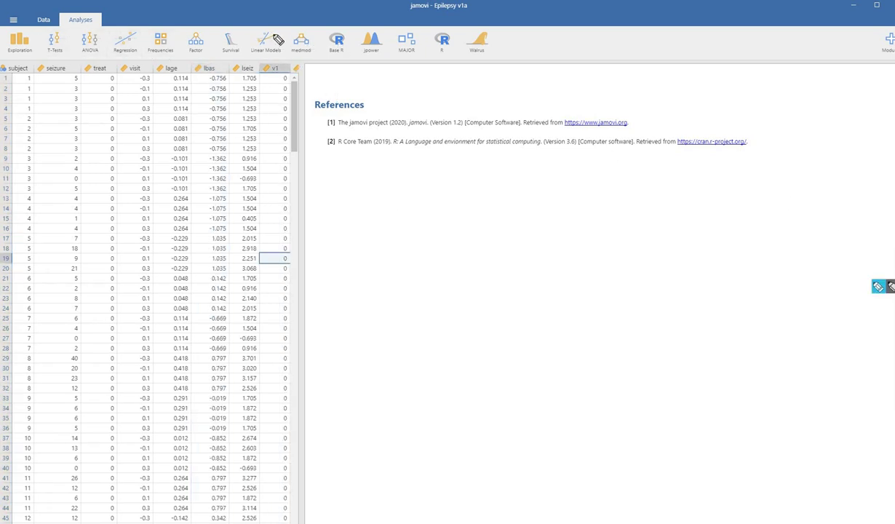
mouse_move(253, 38)
left_mouse_down()
mouse_move(252, 62)
mouse_move(276, 69)
mouse_move(294, 59)
mouse_move(287, 35)
mouse_move(273, 31)
mouse_move(289, 61)
left_mouse_up()
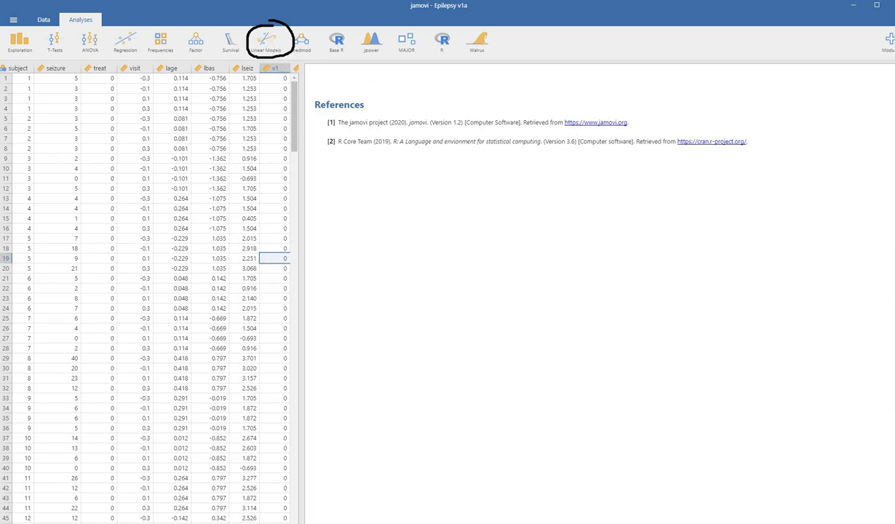
- Open the jamovi module library and mark that gamlj is already installed
key("Escape")
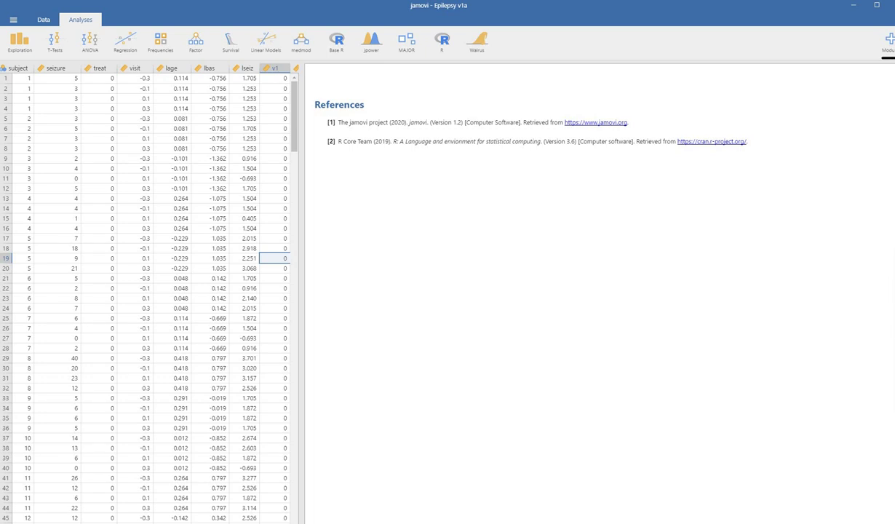
left_click(886, 43)
left_click(786, 67)
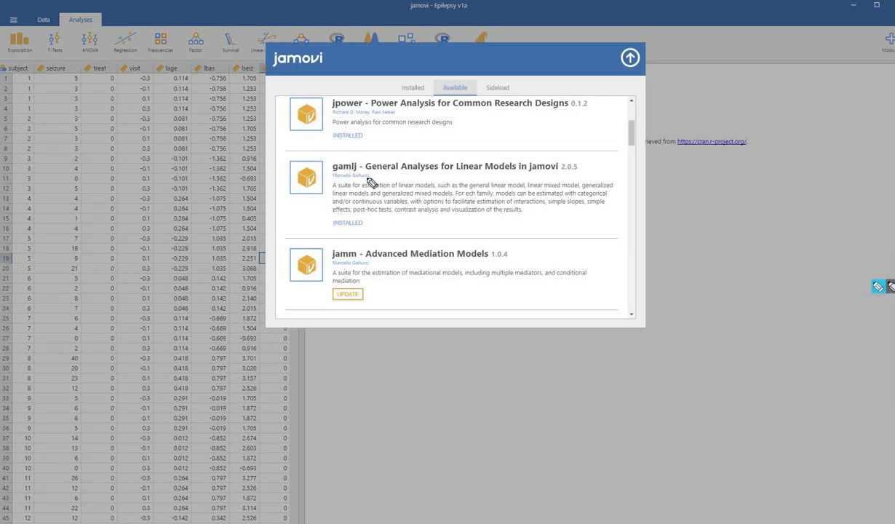
left_click_drag(335, 176, 562, 179)
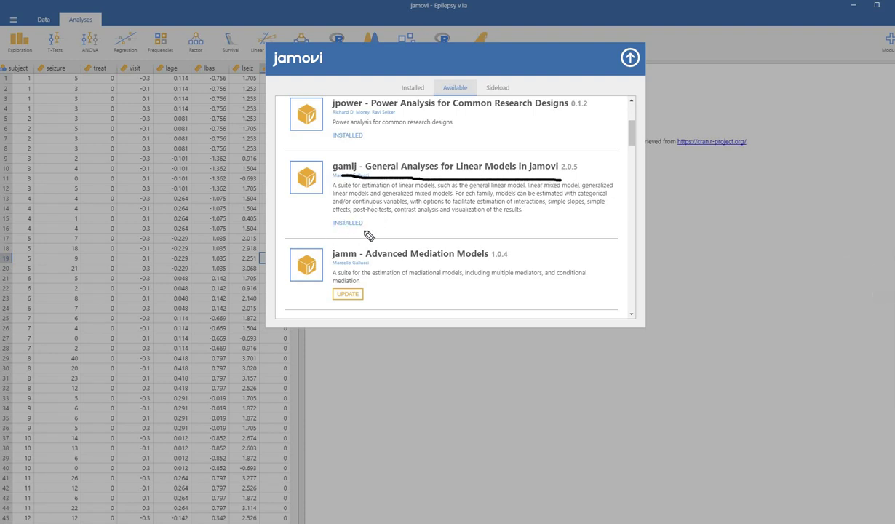
left_click_drag(365, 230, 326, 228)
key("Escape")
- Close the library and start a GAMLj Generalized Mixed Models analysis
left_click(391, 42)
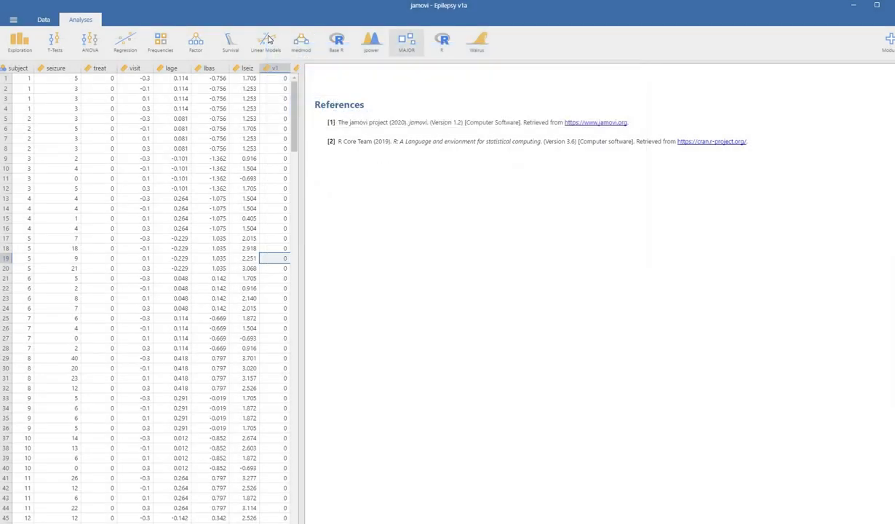
left_click(267, 42)
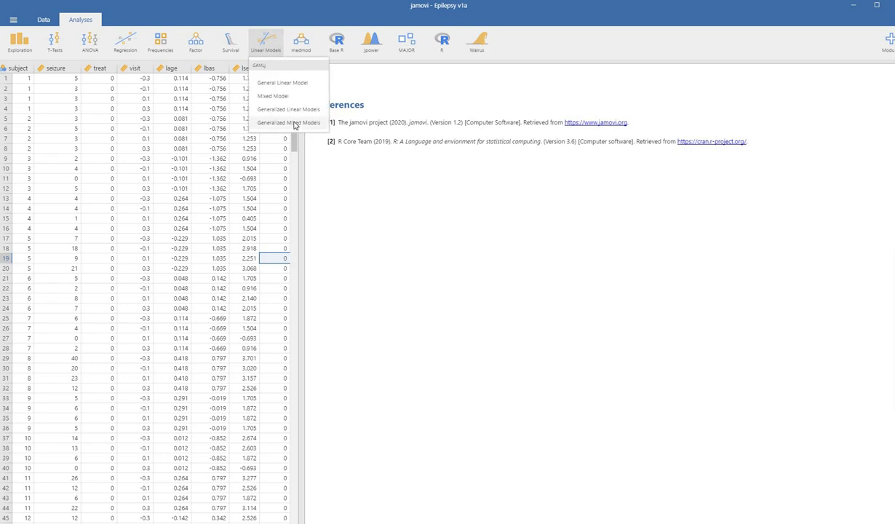
left_click(295, 123)
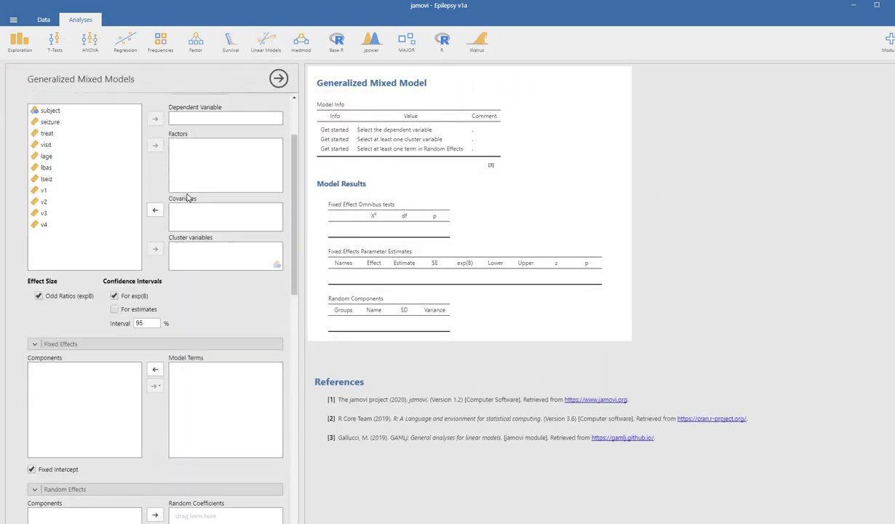
scroll(93, 173, "up", 3)
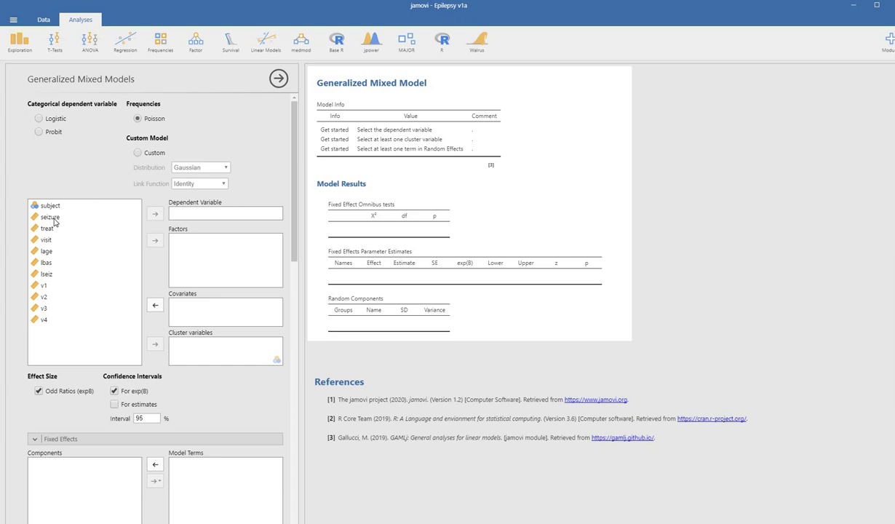
- Set seizure as dependent, subject as cluster, and treat, visit and lbas as covariates
left_click(52, 219)
left_click(153, 213)
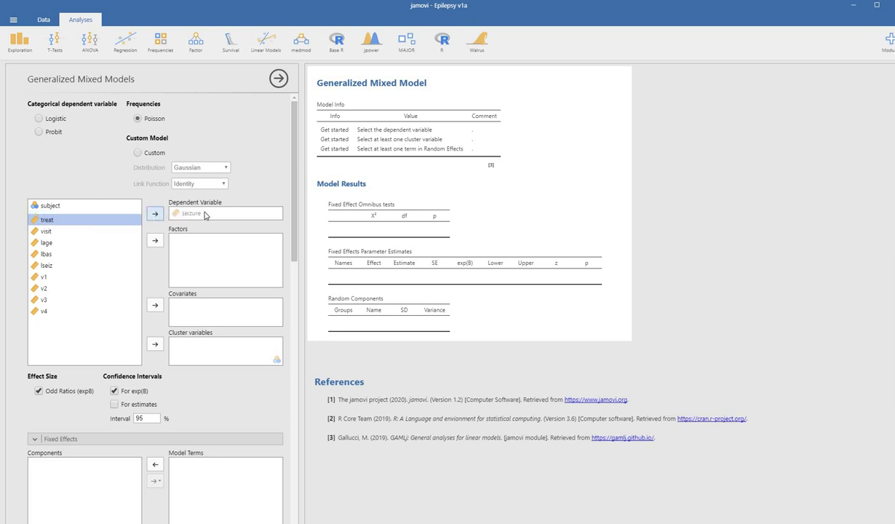
left_click(52, 208)
left_click(154, 345)
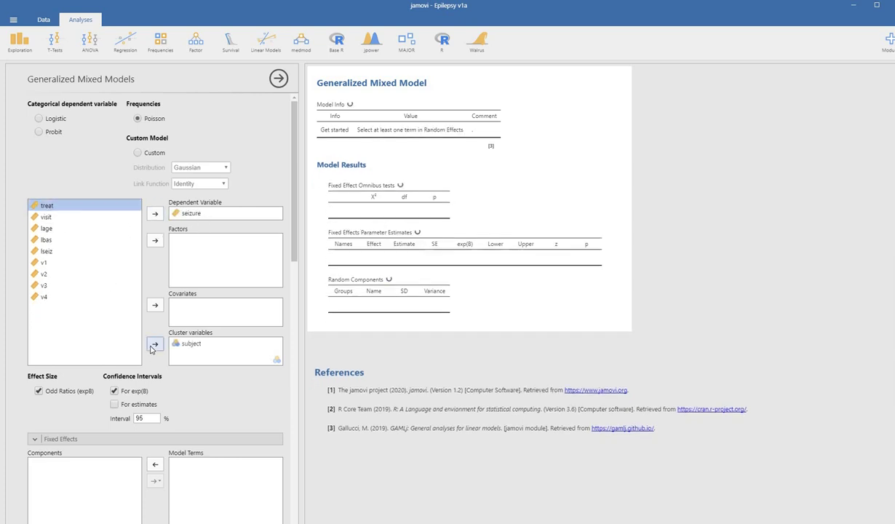
left_click(156, 305)
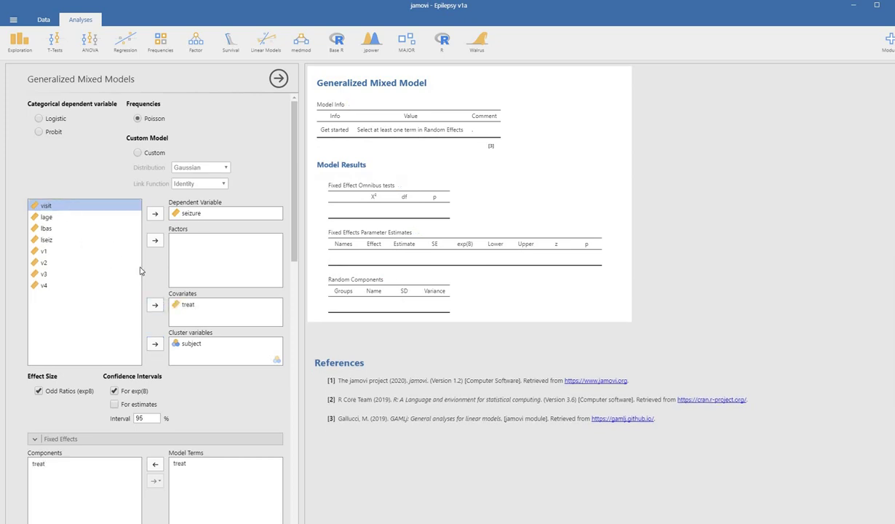
double_click(64, 208)
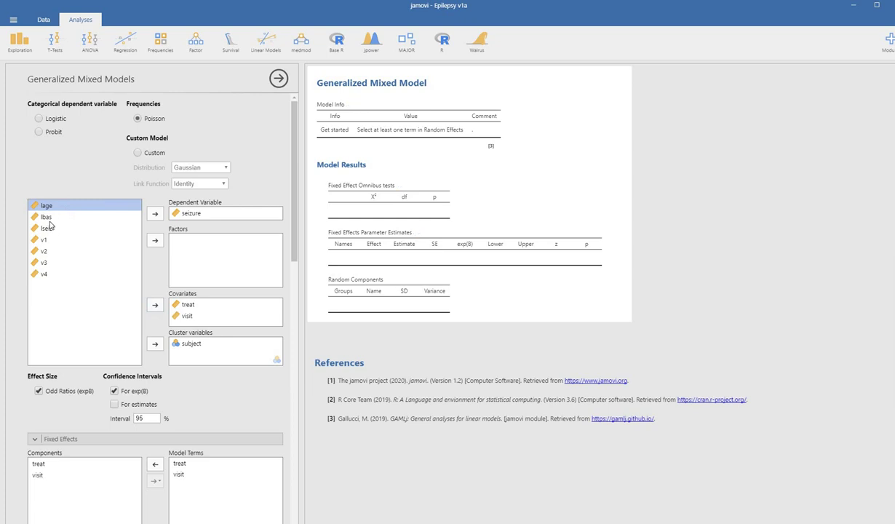
key("Down")
left_click(155, 305)
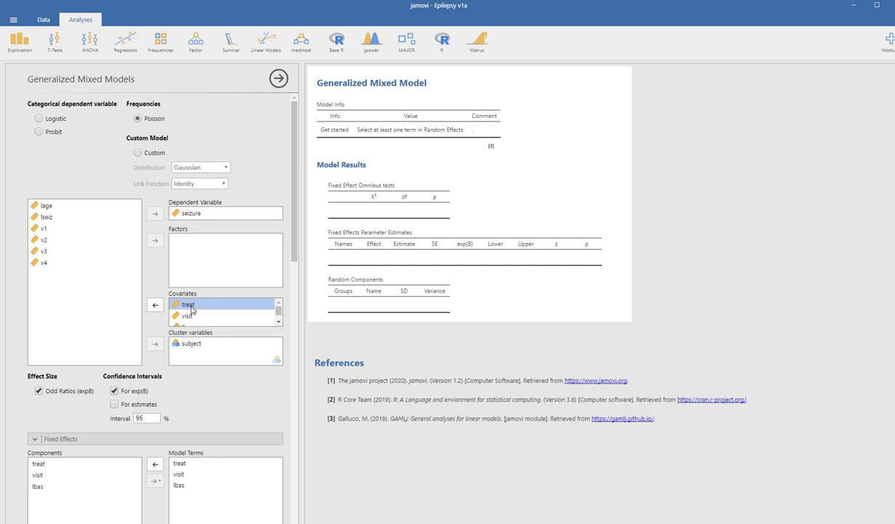
scroll(191, 310, "down", 1)
scroll(197, 348, "down", 4)
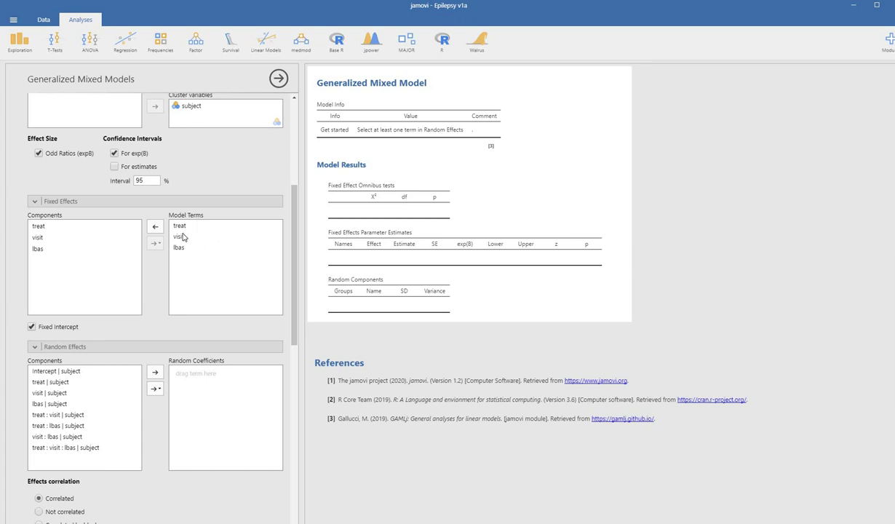
- Point out treat, visit and lbas among the fixed-effect model terms
left_click(179, 227)
left_click(178, 237)
left_click(179, 248)
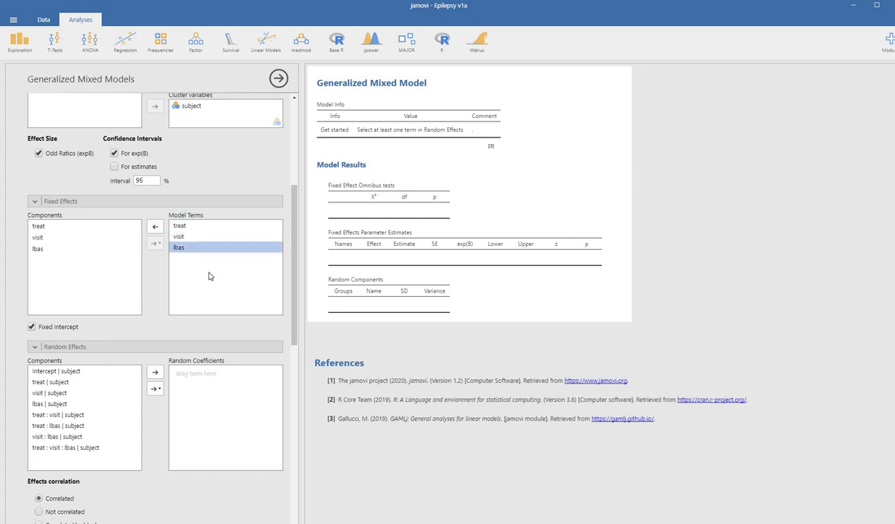
scroll(209, 276, "up", 2)
scroll(209, 275, "down", 2)
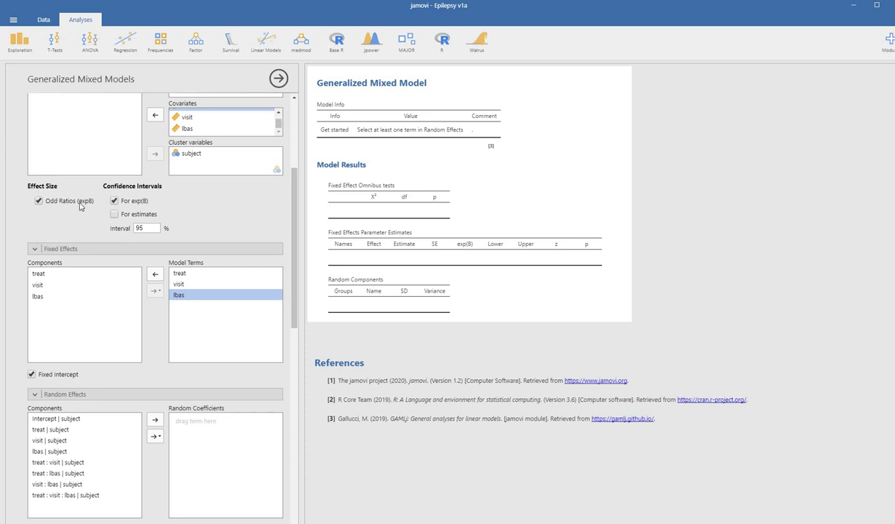
- Annotate the odds-ratio and exp(B) interval settings, then enable confidence intervals for estimates
left_click(878, 286)
left_click_drag(83, 208, 101, 207)
left_click_drag(80, 210, 101, 211)
left_click_drag(117, 209, 158, 206)
key("Escape")
left_click(114, 214)
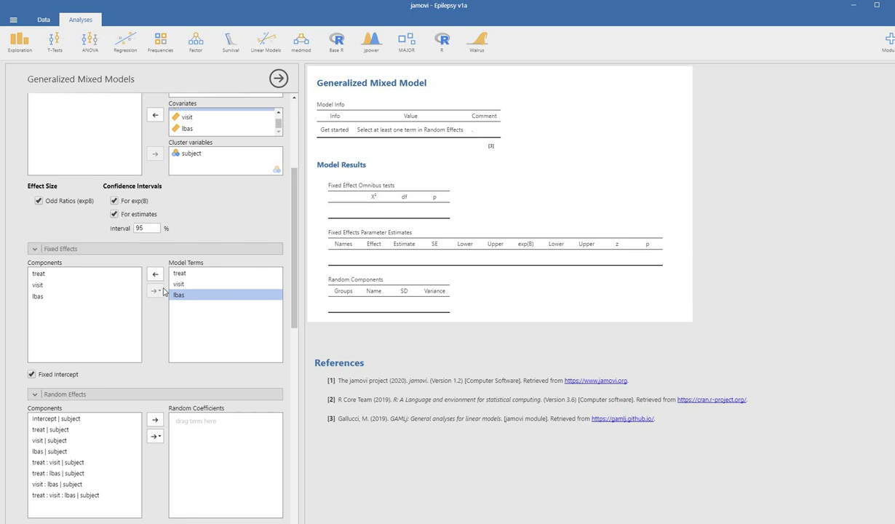
- Add 'Intercept | subject' as a random coefficient so the model fits
scroll(148, 362, "down", 4)
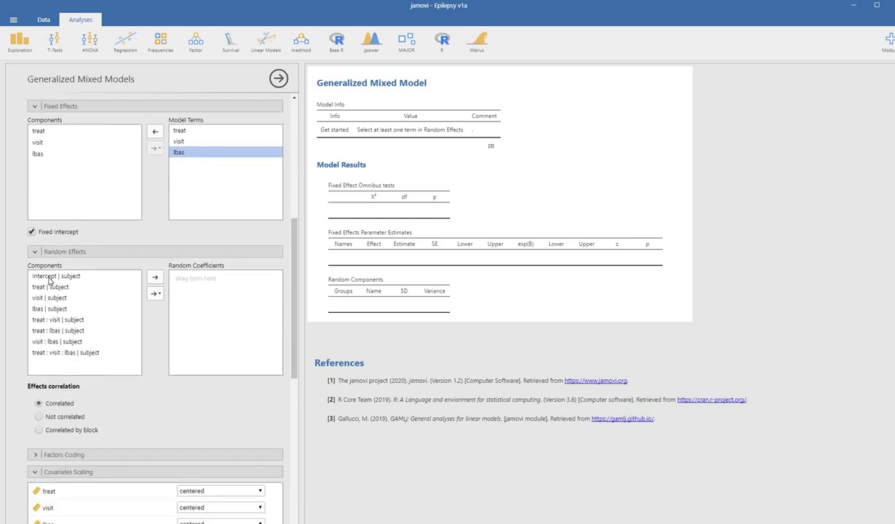
left_click(46, 279)
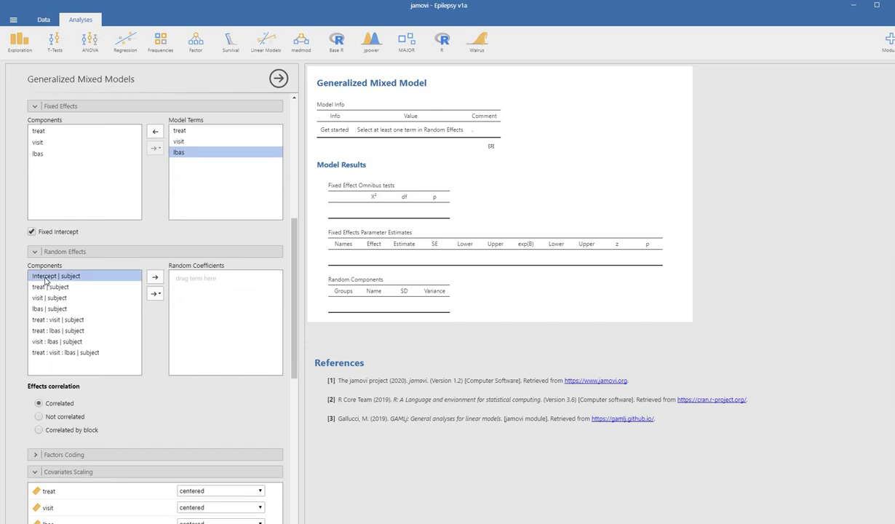
left_click(155, 278)
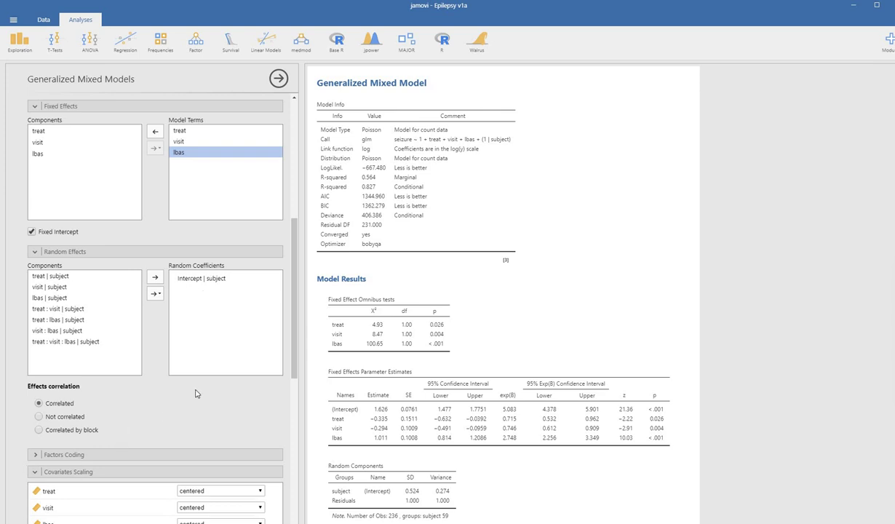
- Change the covariate scaling of treat, visit and lbas from centered to none
scroll(213, 378, "down", 4)
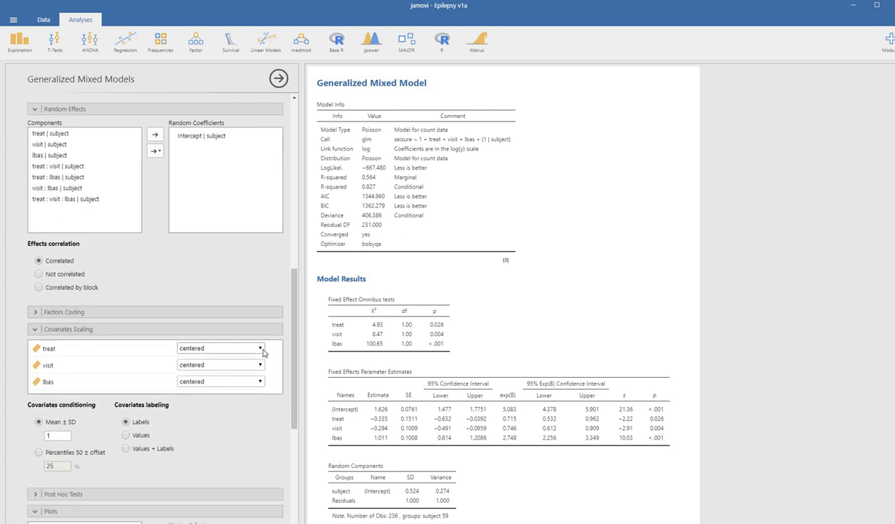
left_click(262, 350)
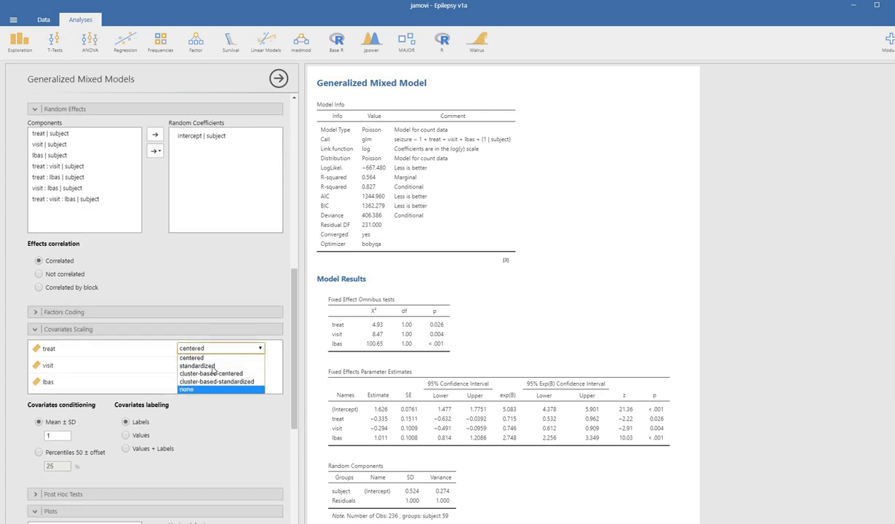
left_click(211, 389)
left_click(209, 366)
left_click(211, 406)
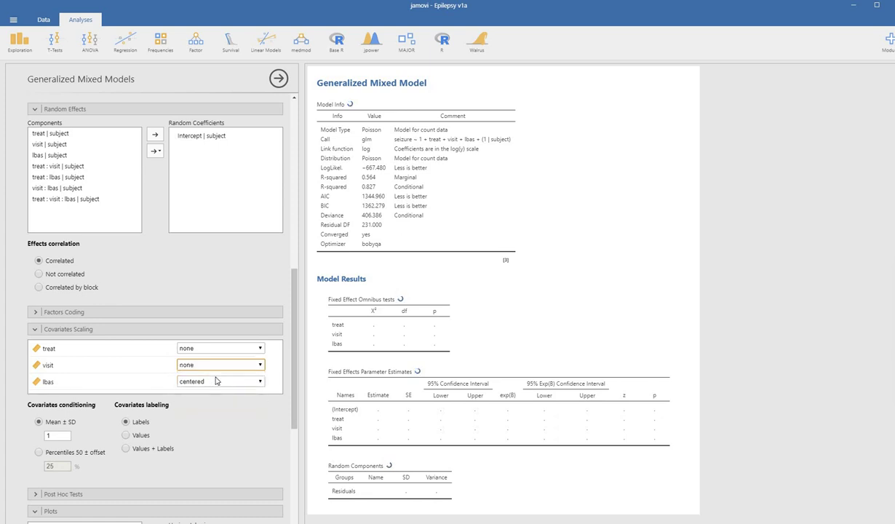
left_click(217, 380)
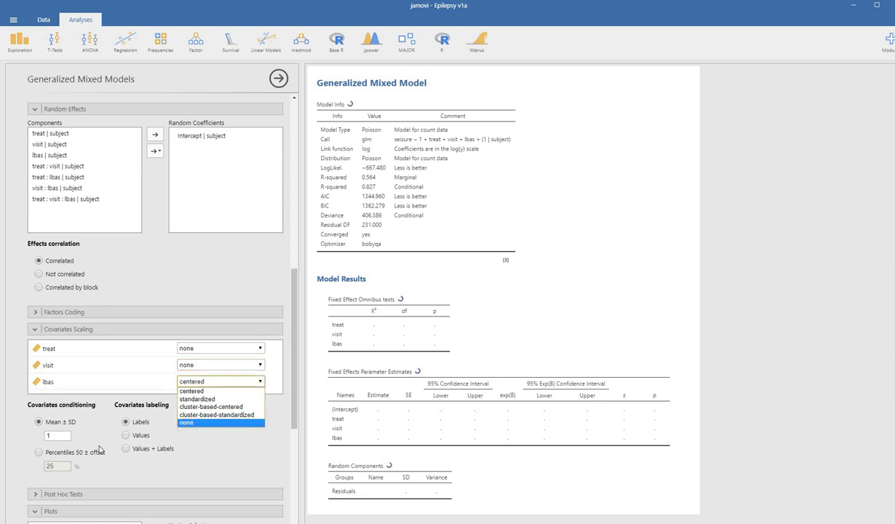
key("Return")
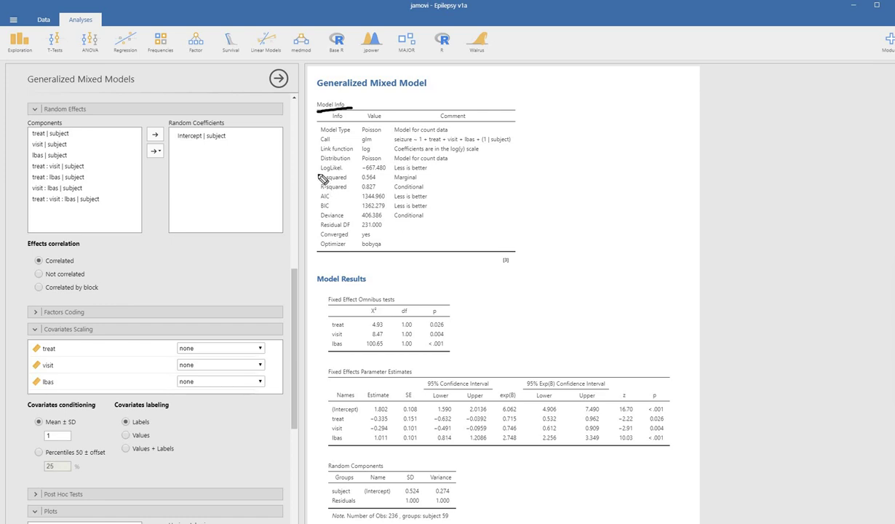
mouse_move(320, 176)
left_mouse_down()
mouse_move(310, 183)
mouse_move(320, 193)
left_mouse_up()
mouse_move(394, 182)
left_mouse_down()
mouse_move(417, 182)
mouse_move(420, 192)
left_mouse_up()
left_click_drag(318, 201, 349, 222)
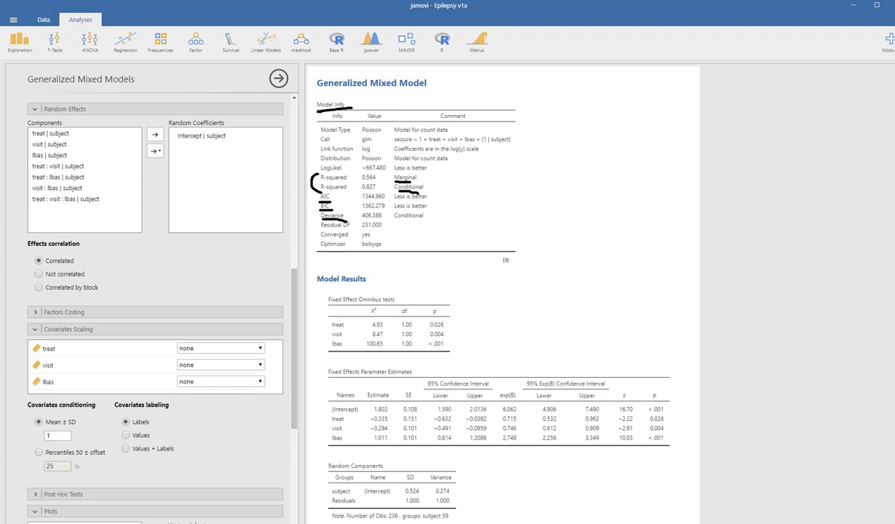
left_click_drag(318, 286, 372, 287)
left_click_drag(329, 307, 413, 307)
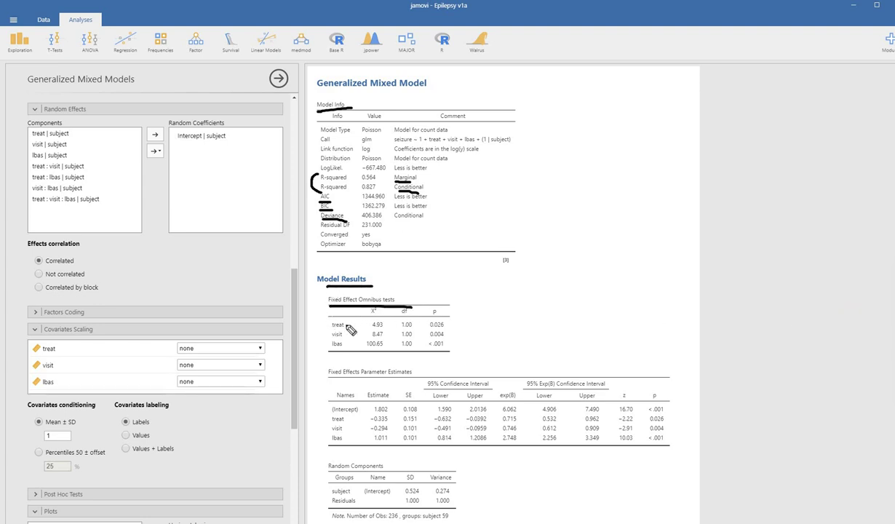
left_click(322, 324)
left_click(320, 343)
left_click(322, 334)
left_click_drag(332, 379, 416, 378)
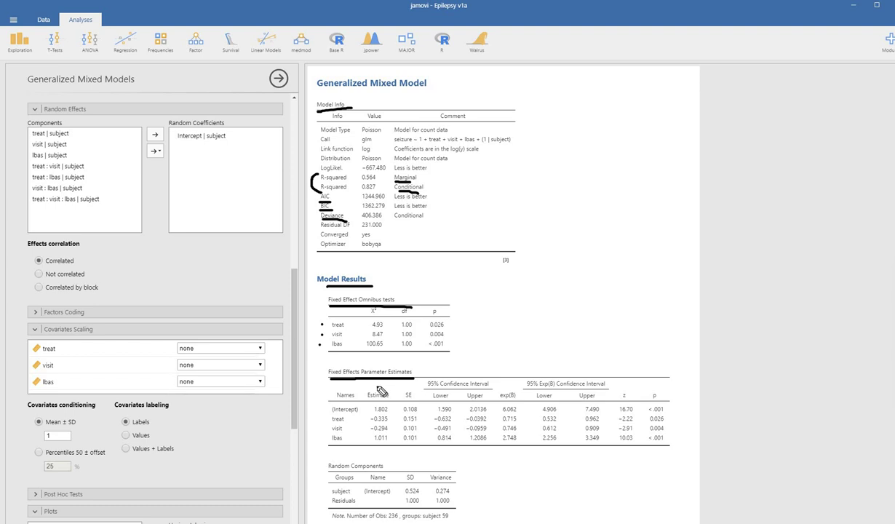
left_click_drag(377, 380, 412, 400)
left_click_drag(615, 400, 661, 400)
left_click_drag(428, 388, 489, 388)
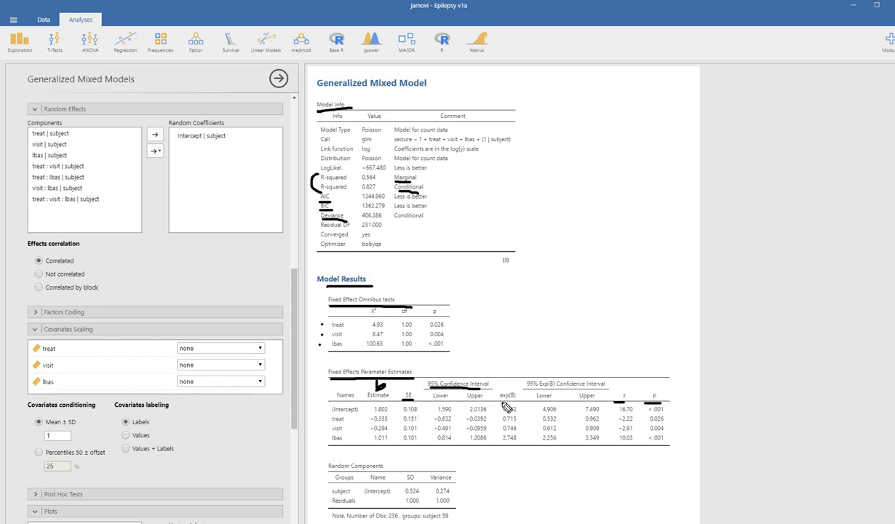
left_click_drag(496, 401, 510, 401)
left_click_drag(536, 400, 608, 401)
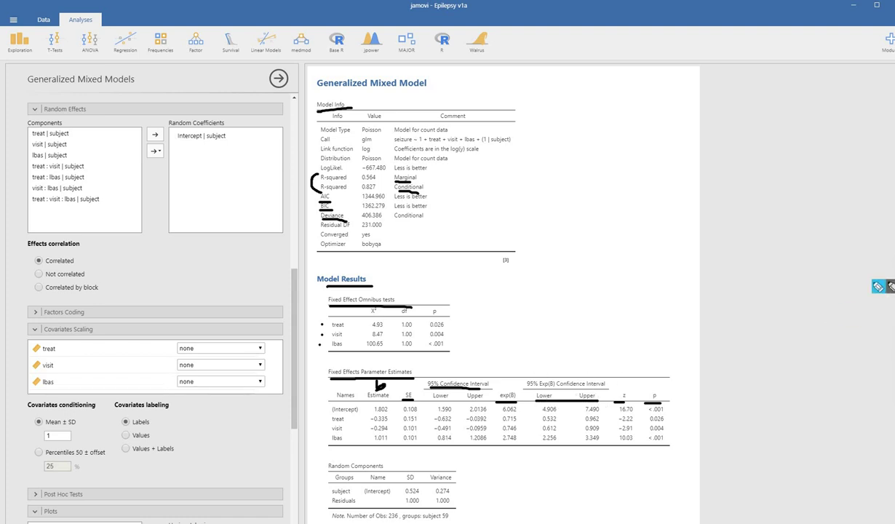
key("Escape")
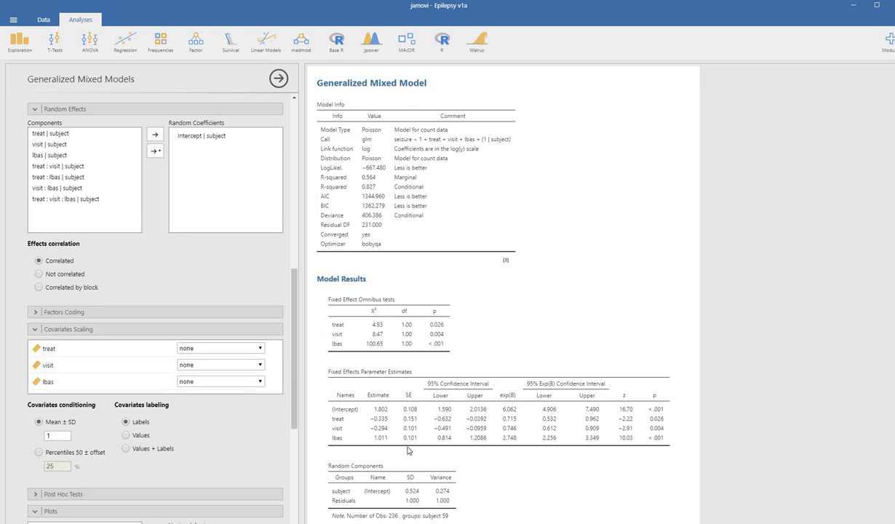
scroll(685, 330, "down", 3)
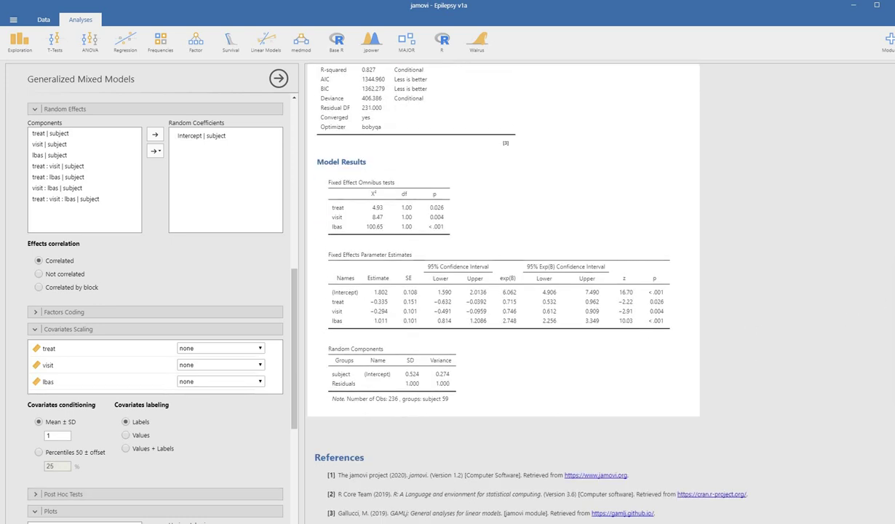
mouse_move(333, 355)
left_mouse_down()
mouse_move(371, 357)
mouse_move(381, 378)
mouse_move(452, 378)
left_mouse_up()
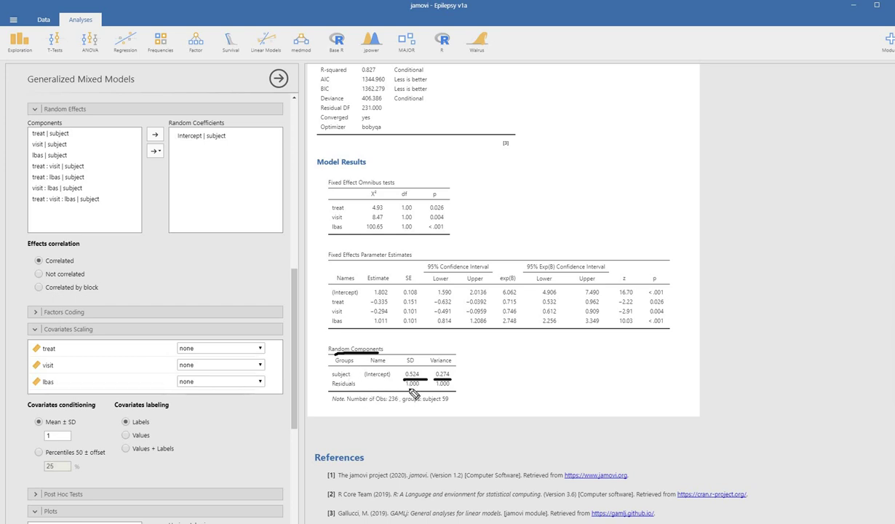
left_click_drag(406, 388, 447, 390)
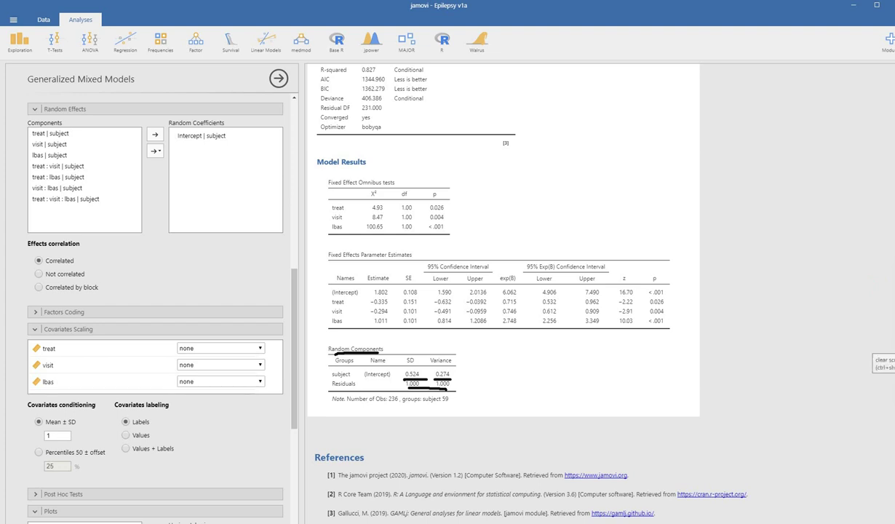
left_click(876, 351)
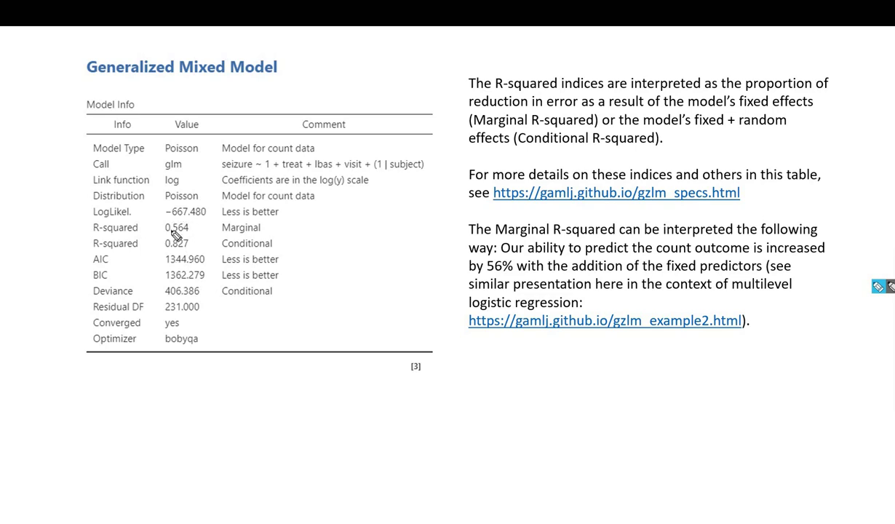
- Underline the marginal and conditional R-squared explanations and the 0.827 conditional value
left_click(494, 128)
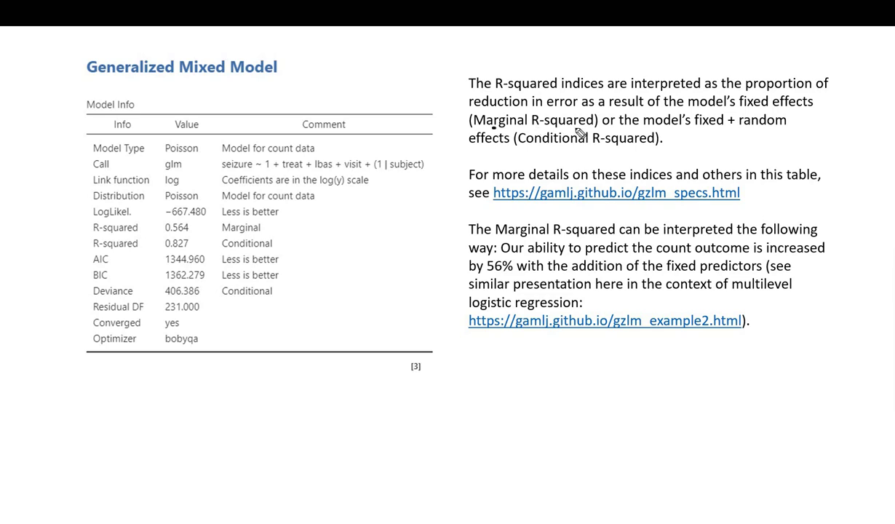
left_click_drag(580, 134, 580, 129)
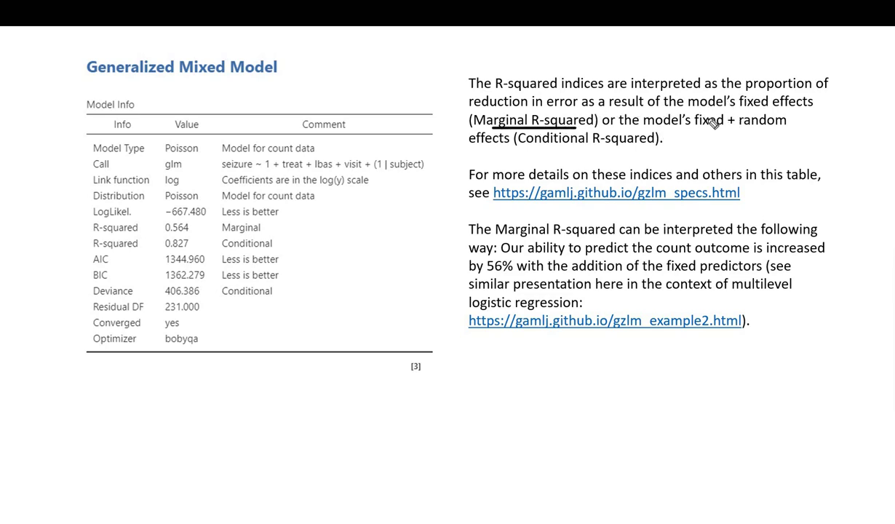
left_click_drag(791, 107, 752, 114)
left_click_drag(557, 148, 621, 149)
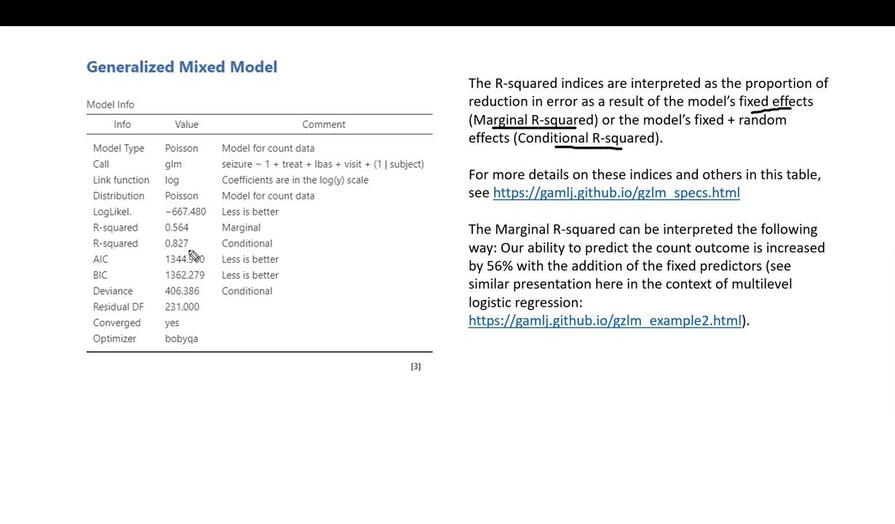
left_click_drag(170, 250, 186, 250)
left_click_drag(697, 129, 763, 131)
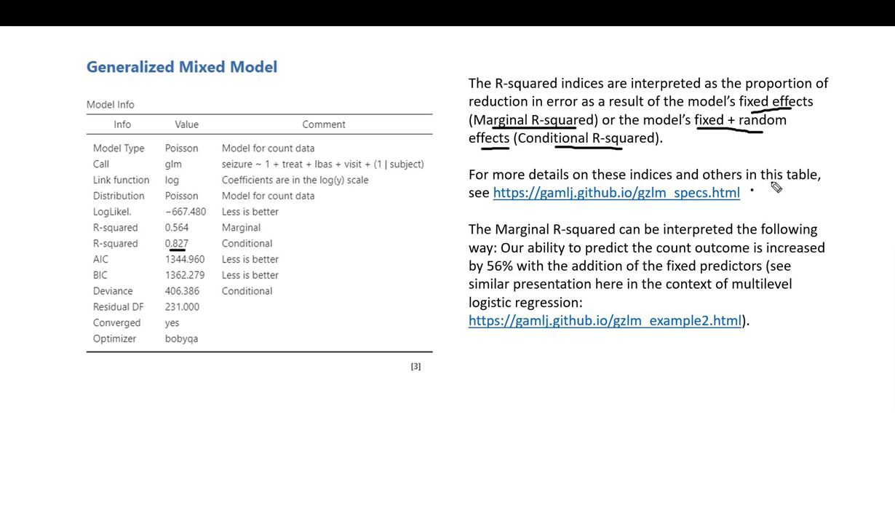
- Tick the specs and example2 links, underline the 0.564 marginal value, then clear ink and advance
left_click_drag(753, 189, 772, 182)
left_click_drag(750, 314, 763, 308)
left_click_drag(167, 232, 194, 231)
key("e")
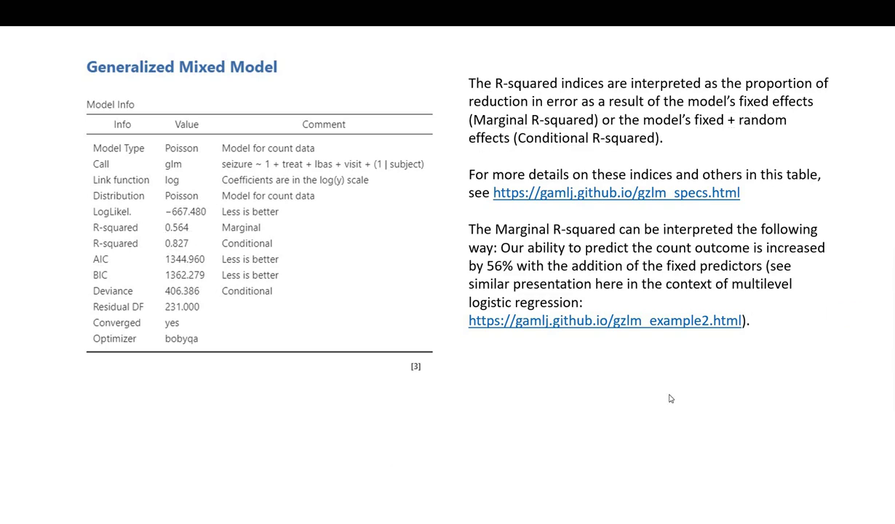
key("Right")
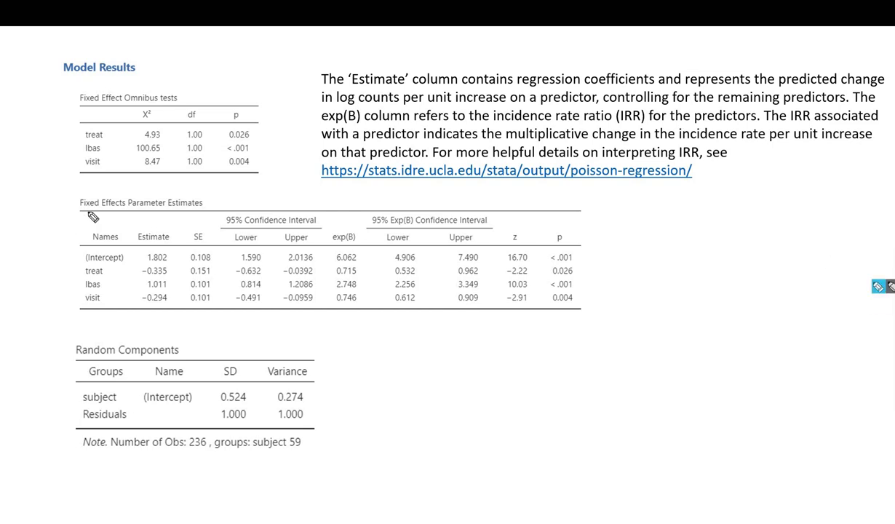
- Underline the Fixed Effects Parameter Estimates heading, 'Estimate' in the text, and both exp(B) labels in ink
left_click_drag(88, 210, 187, 210)
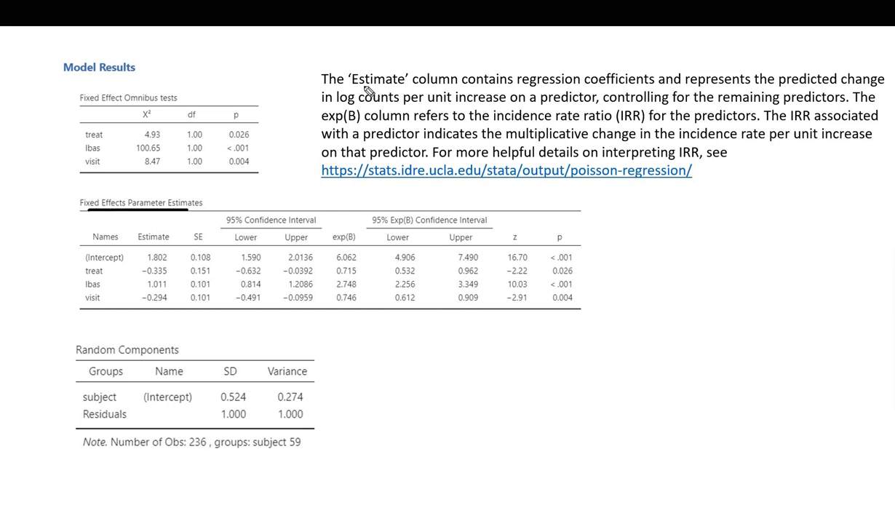
left_click_drag(360, 85, 374, 85)
left_click_drag(367, 124, 321, 125)
left_click_drag(333, 246, 353, 246)
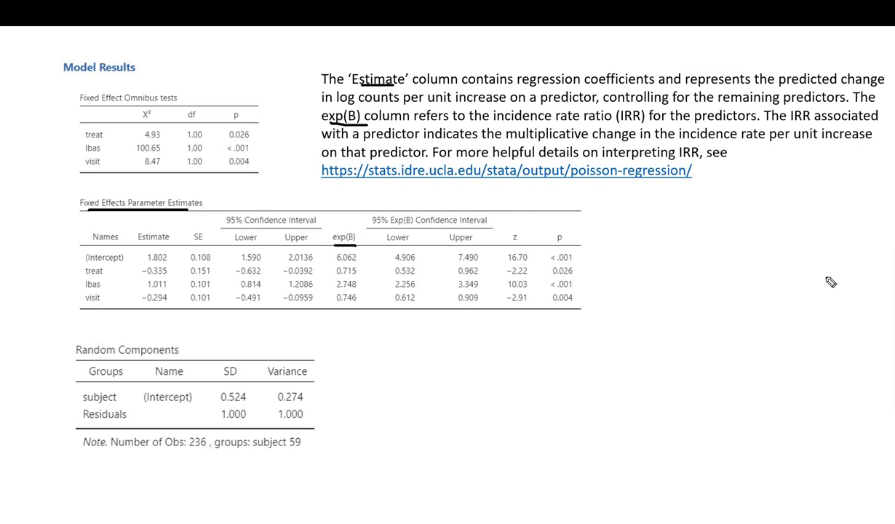
- Underline the Estimate header, 'log counts', and treat's estimate -0.335 with its p value 0.026
left_click_drag(141, 242, 172, 241)
left_click_drag(336, 106, 399, 104)
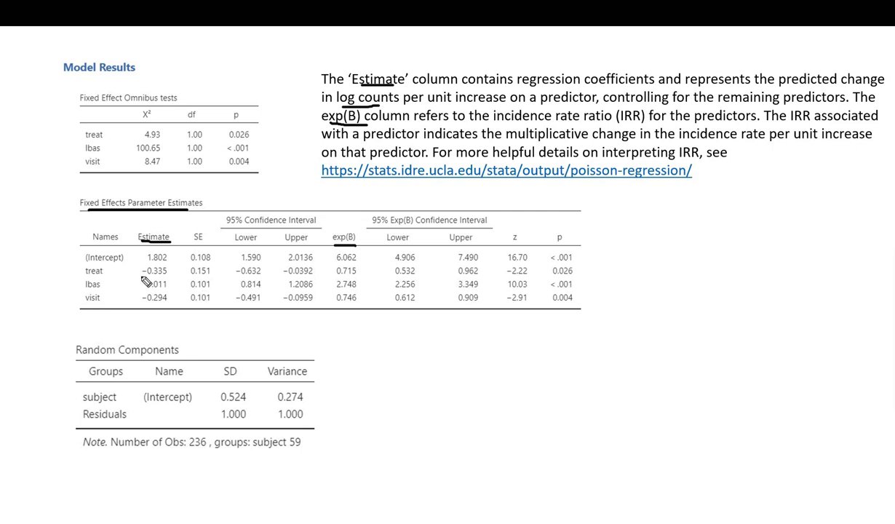
left_click_drag(170, 278, 142, 277)
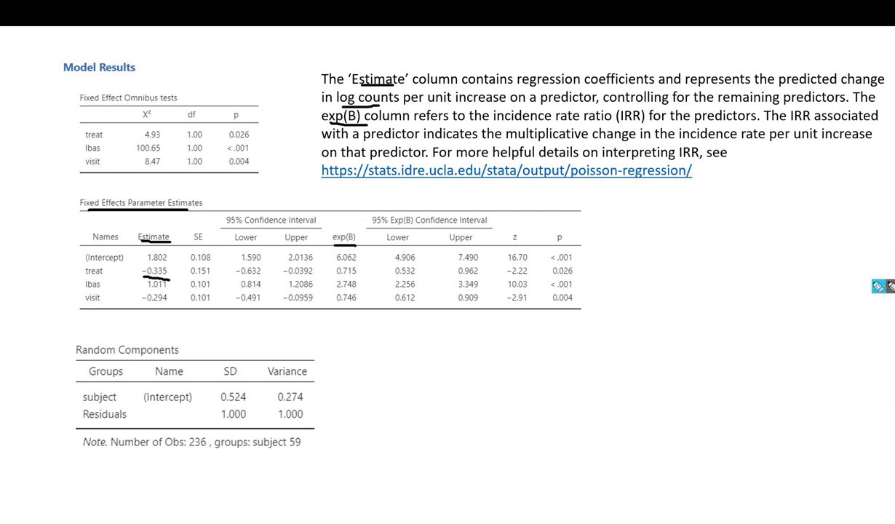
left_click_drag(554, 277, 577, 277)
- Underline lbas 1.011 (p < .001) and visit -0.294 (p 0.004), then erase all ink
left_click_drag(148, 291, 170, 290)
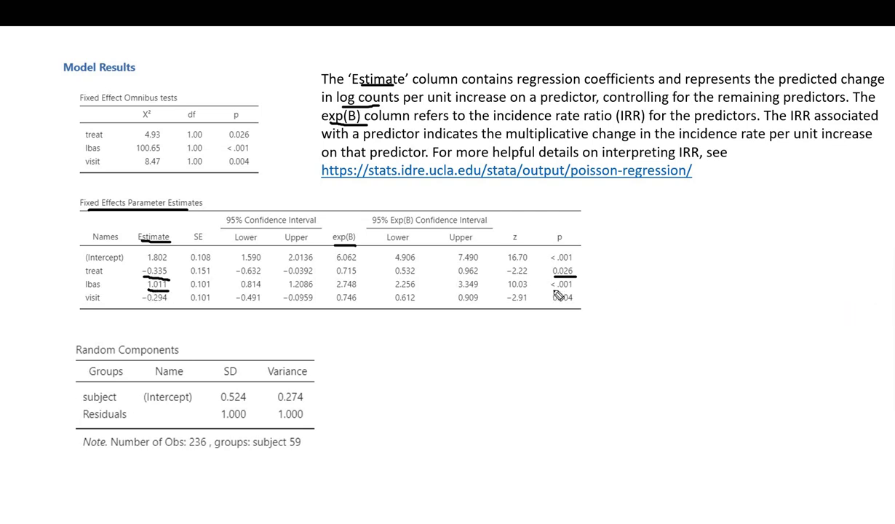
left_click_drag(552, 289, 583, 289)
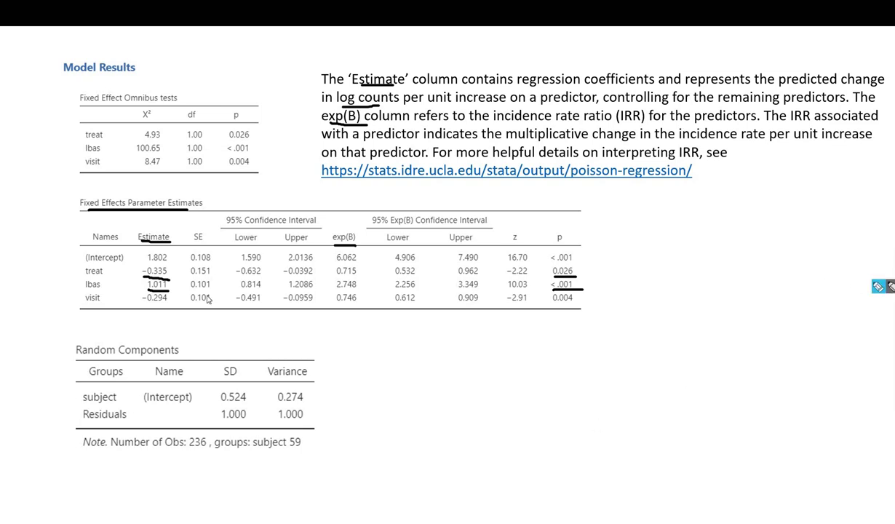
left_click_drag(141, 305, 164, 306)
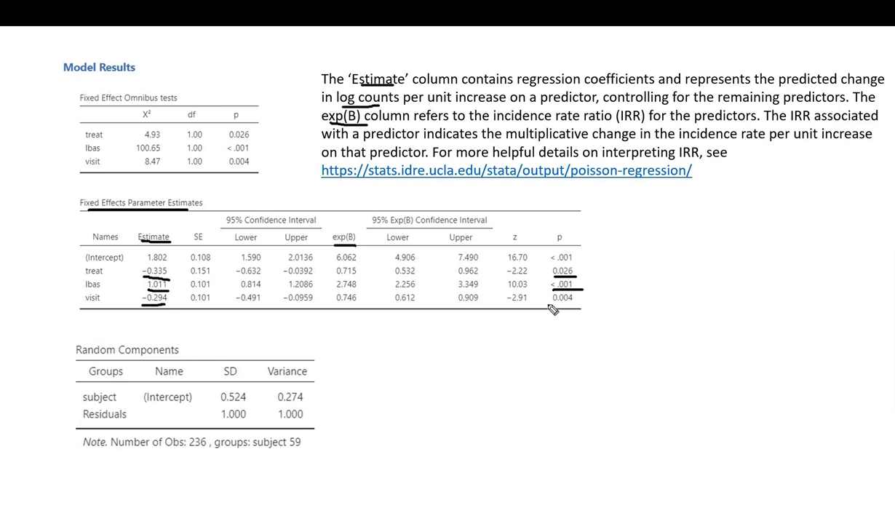
left_click_drag(554, 305, 580, 308)
key("e")
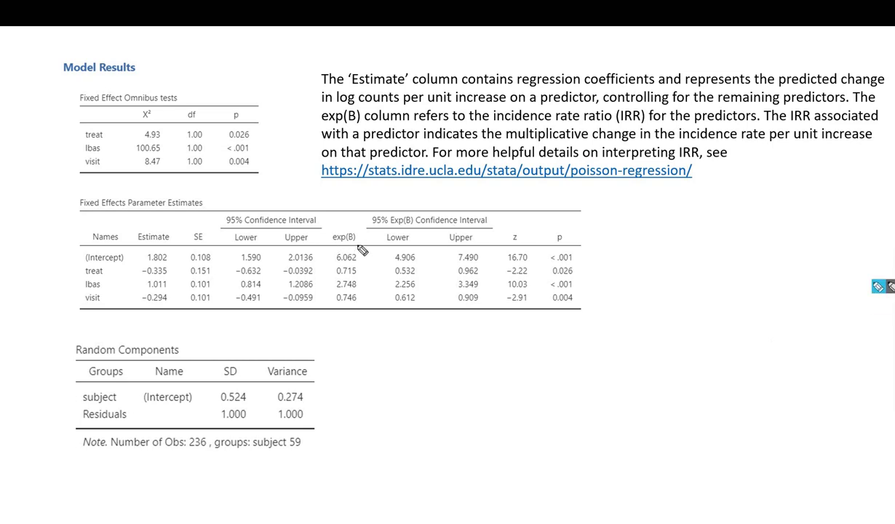
- Underline the exp(B) column header and the IRRs 0.715, 2.748 and 0.746
left_click_drag(358, 246, 329, 245)
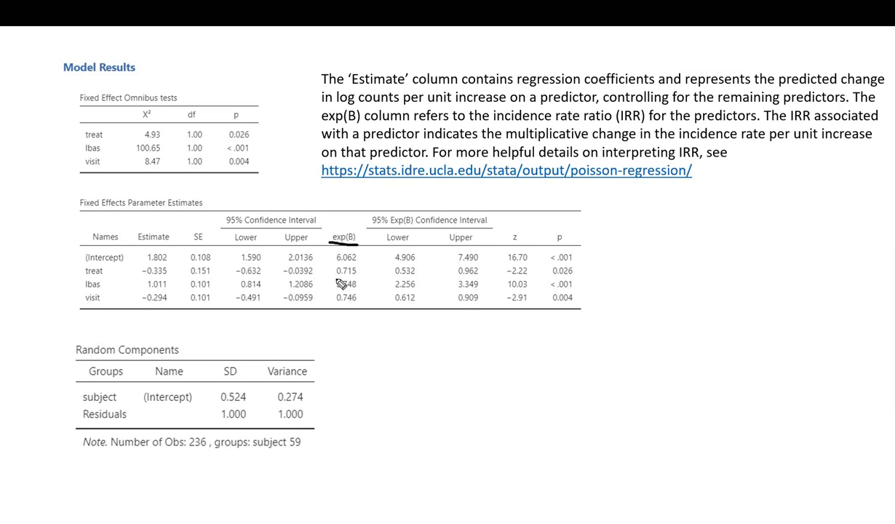
left_click_drag(356, 275, 335, 278)
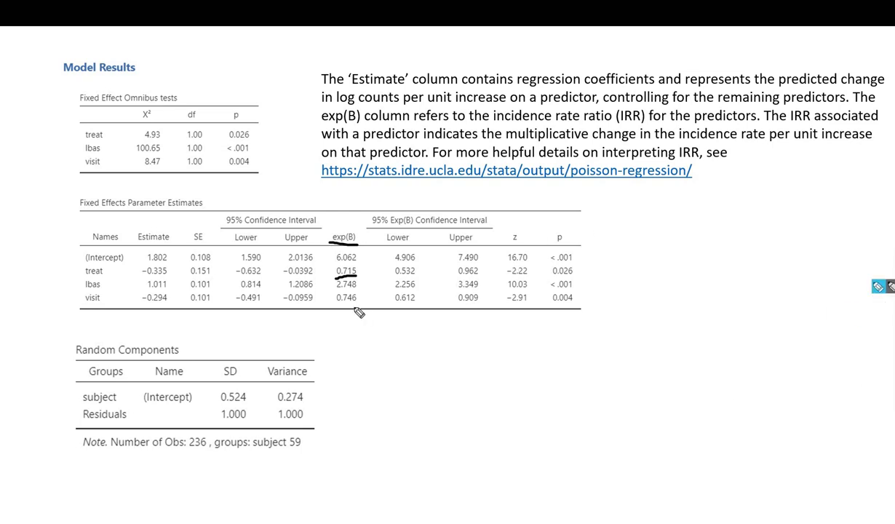
left_click_drag(337, 289, 358, 288)
left_click_drag(336, 301, 354, 303)
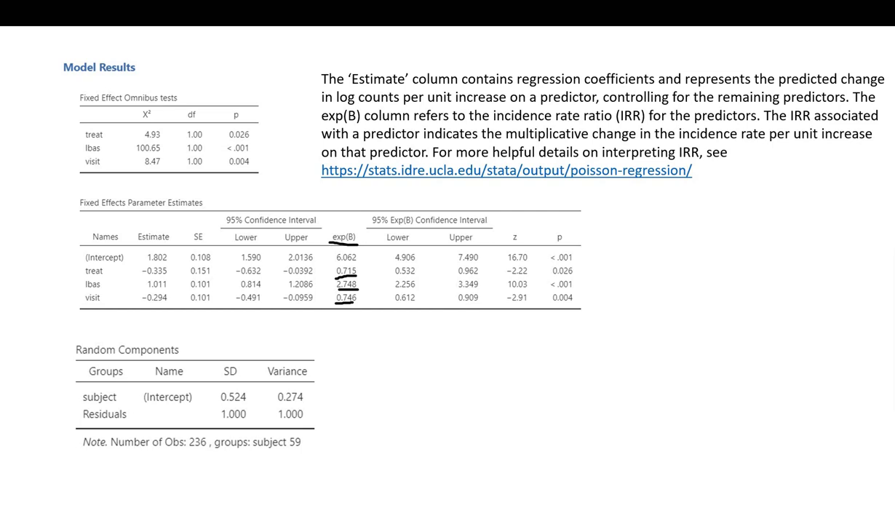
- On the Random Components slide, ink-underline the residual 1.000 values and the Intercept variance 0.274
left_click(399, 410)
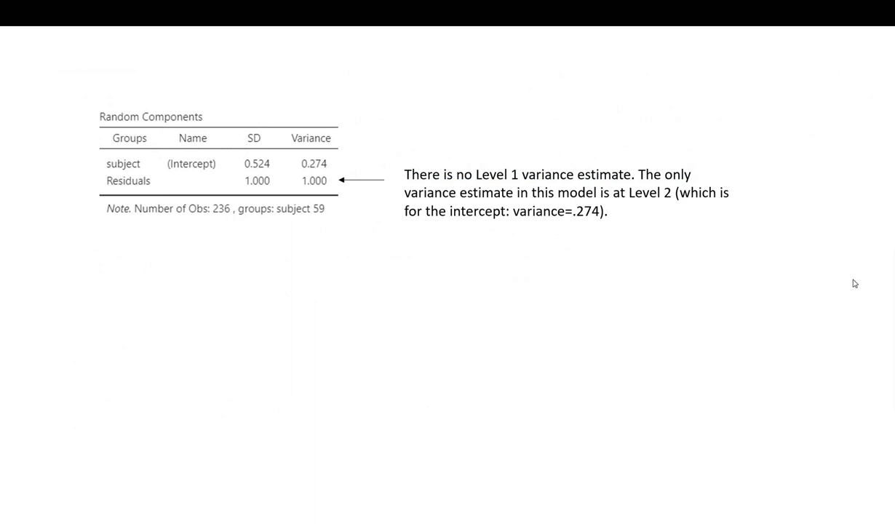
key("ctrl+p")
left_click_drag(321, 187, 303, 188)
left_click_drag(247, 190, 256, 191)
left_click_drag(182, 170, 203, 170)
left_click_drag(300, 169, 335, 168)
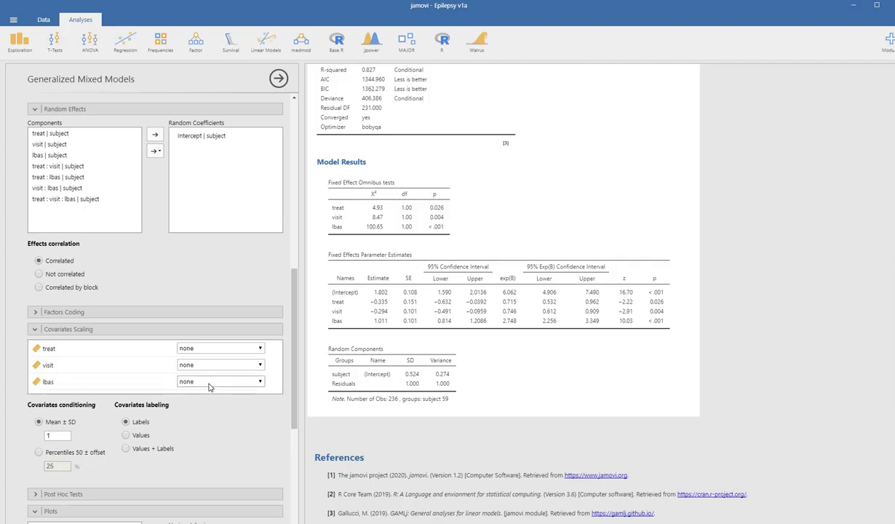
- Scroll the jamovi options panel to review the Fixed Effects and Random Effects settings
scroll(209, 382, "up", 10)
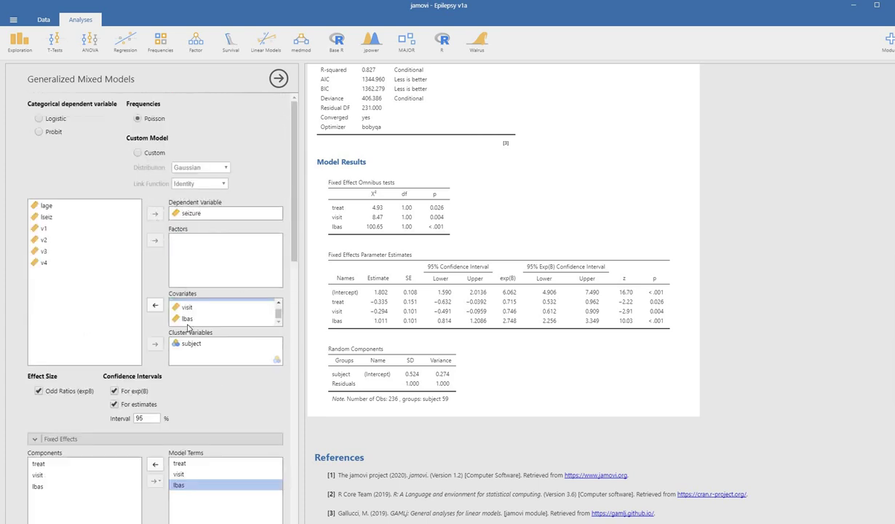
scroll(188, 327, "down", 8)
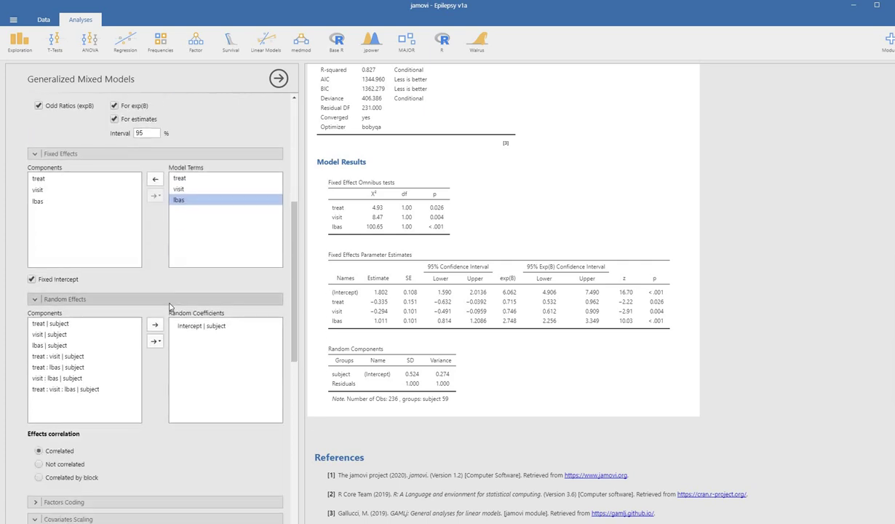